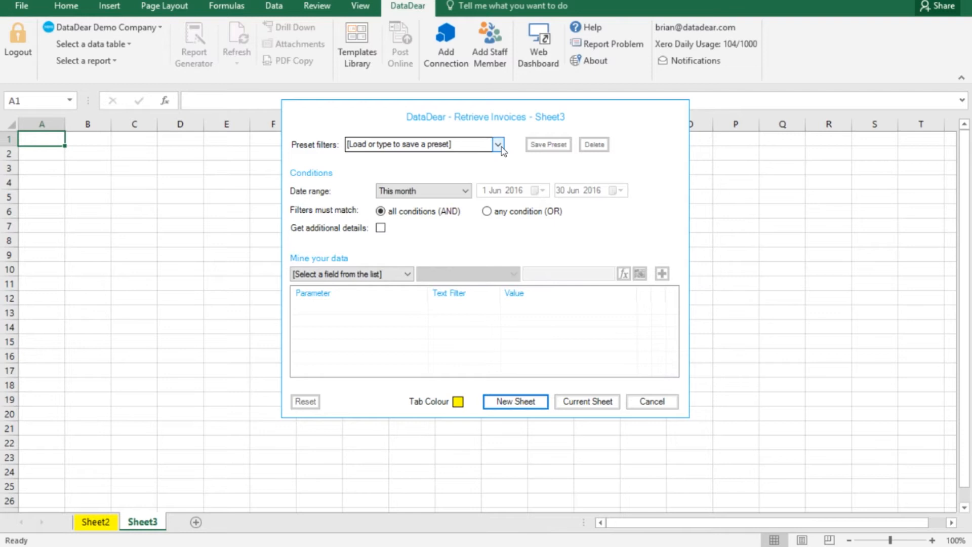
Step: Load the Overdue Receivable Invoices preset filter and retrieve the invoices into the current sheet
click(500, 146)
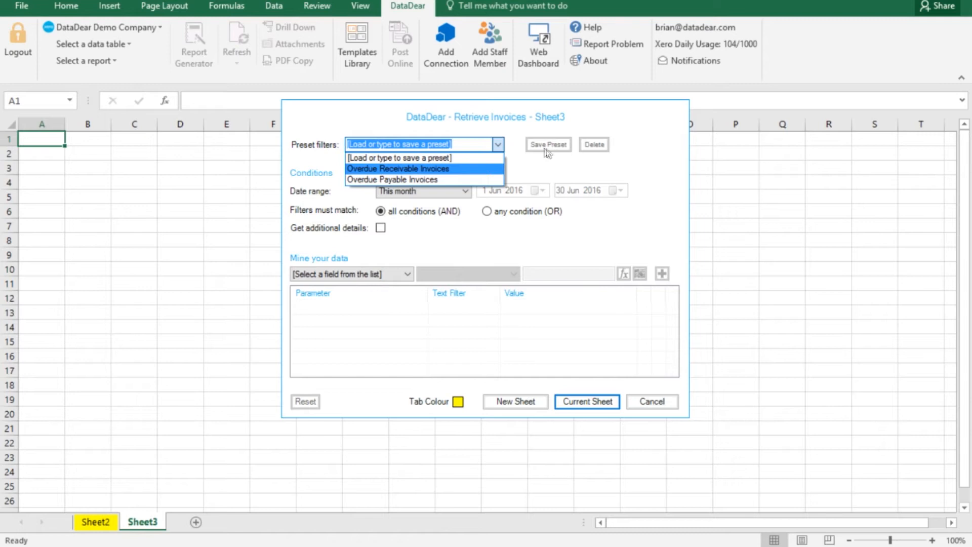
click(476, 173)
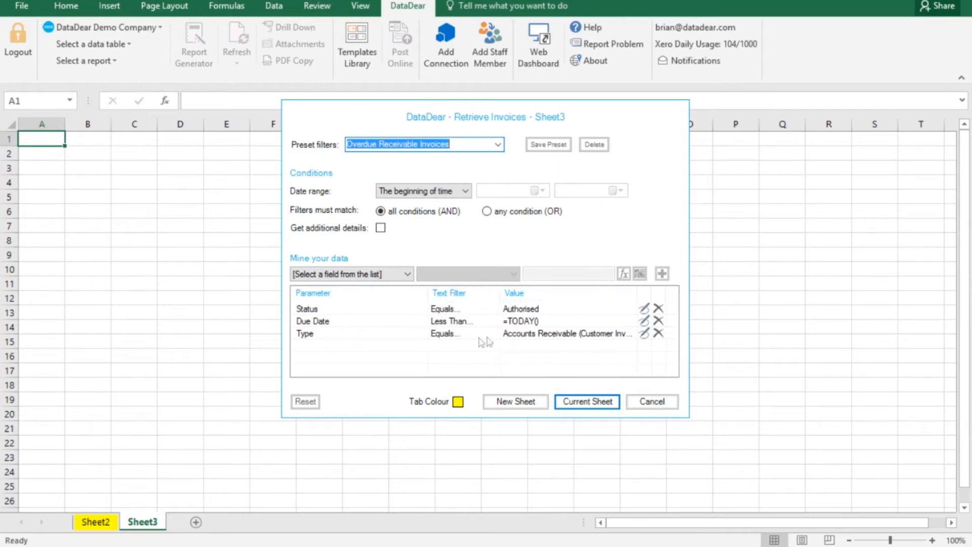
click(588, 401)
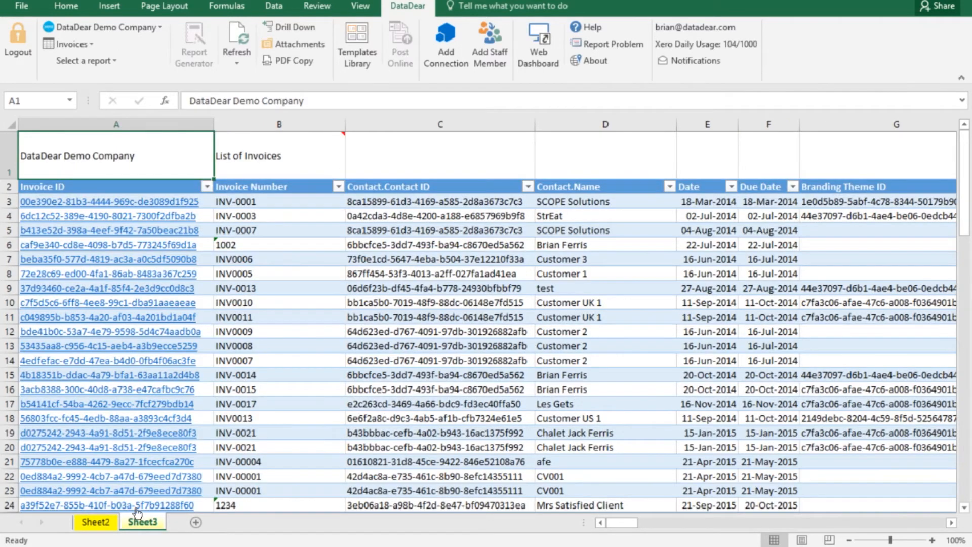
Step: Add a new sheet and set up an Invoices data table retrieval for it with the date range Last month
click(196, 522)
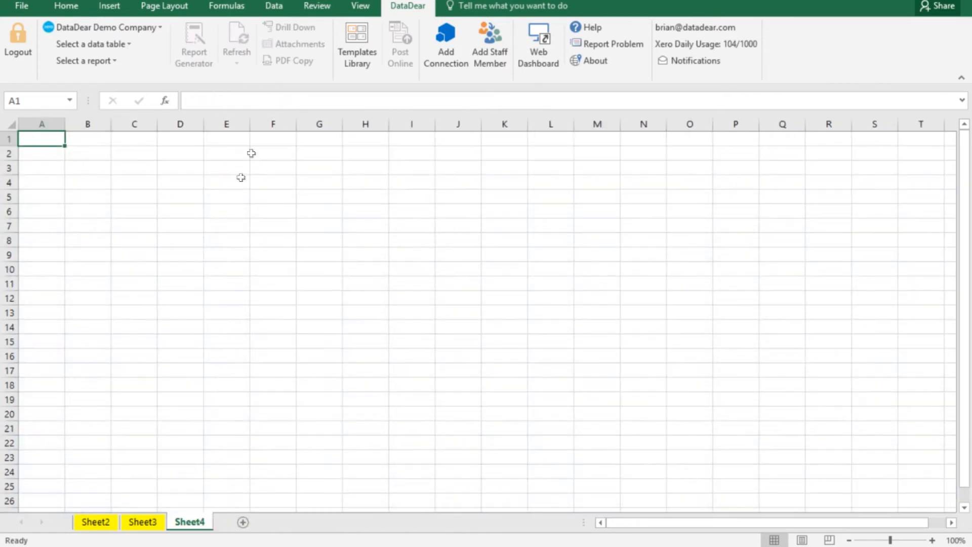
click(126, 48)
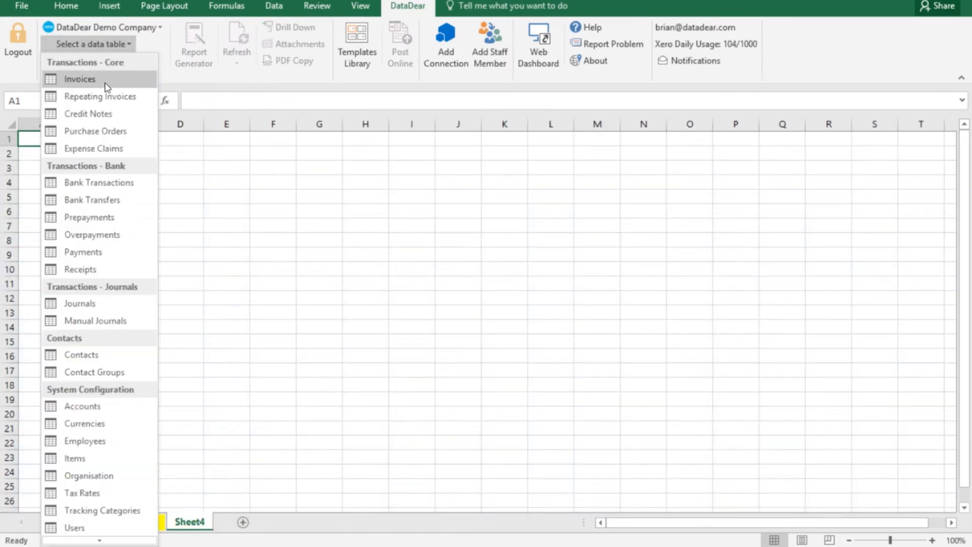
click(106, 82)
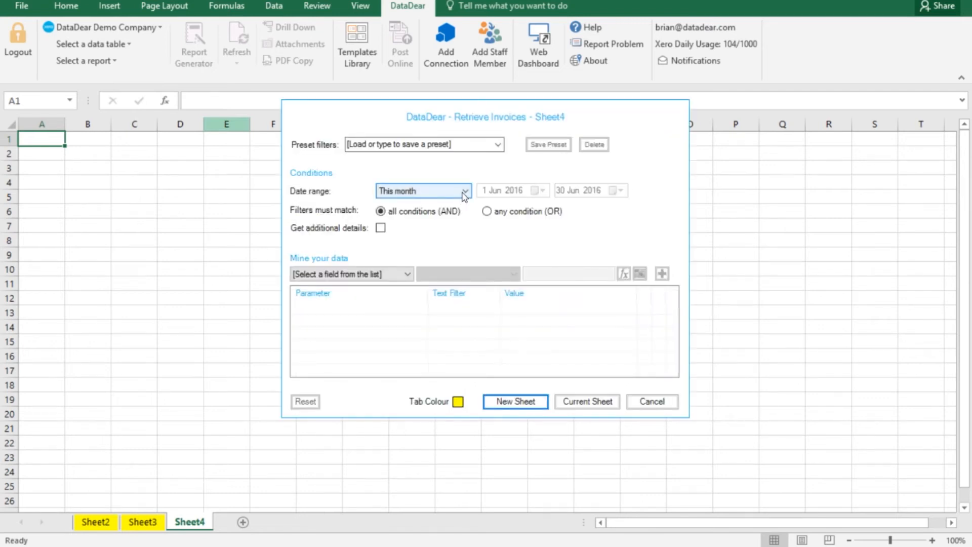
click(464, 192)
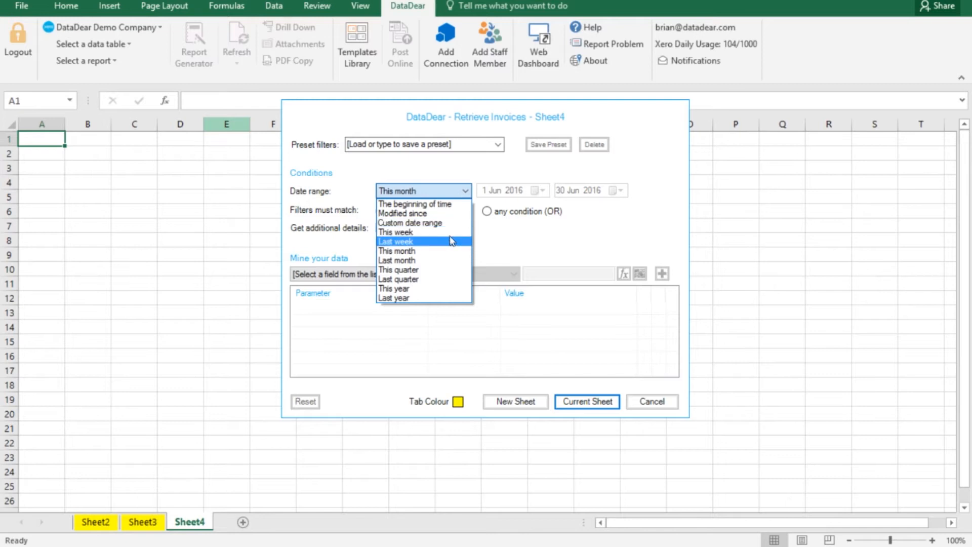
click(437, 261)
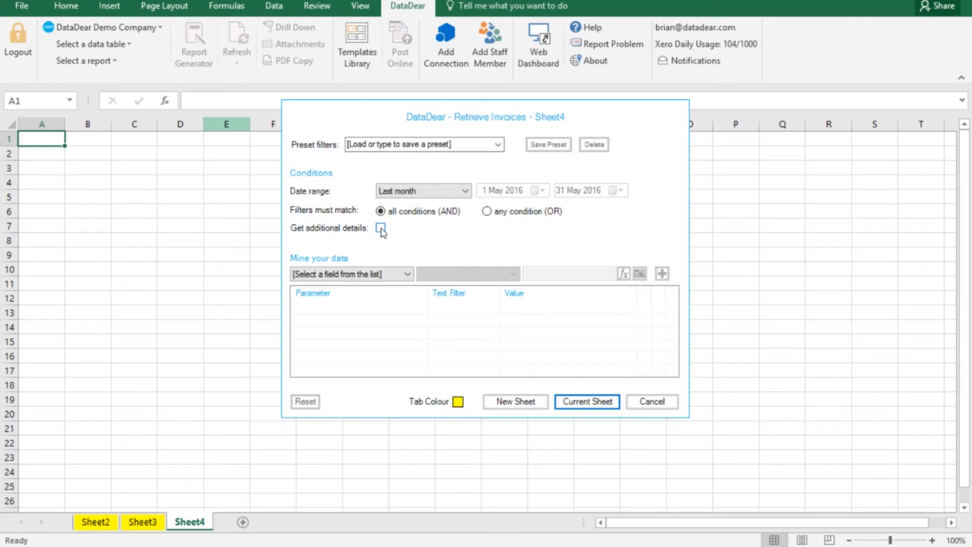
click(381, 229)
Step: Add a filter condition requiring Type to equal Accounts Receivable
click(404, 277)
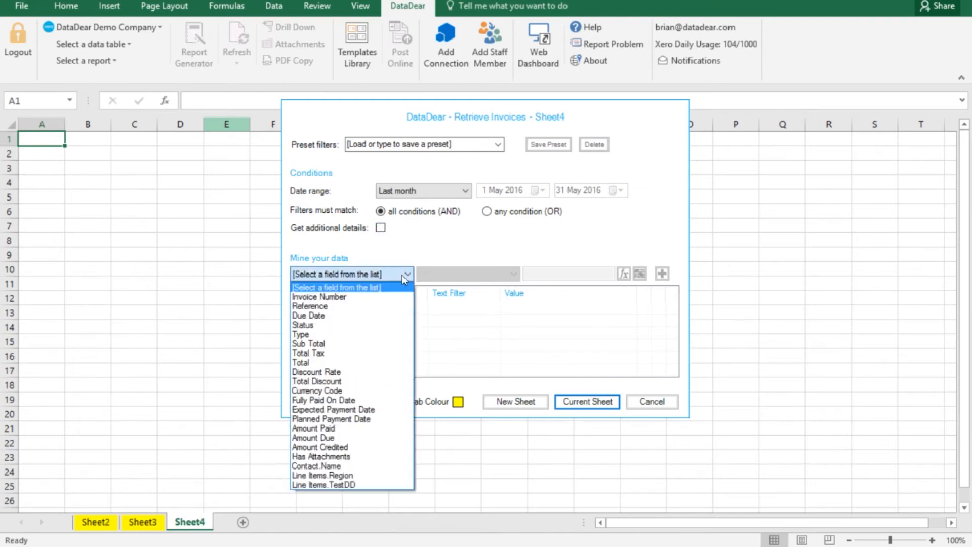
click(357, 338)
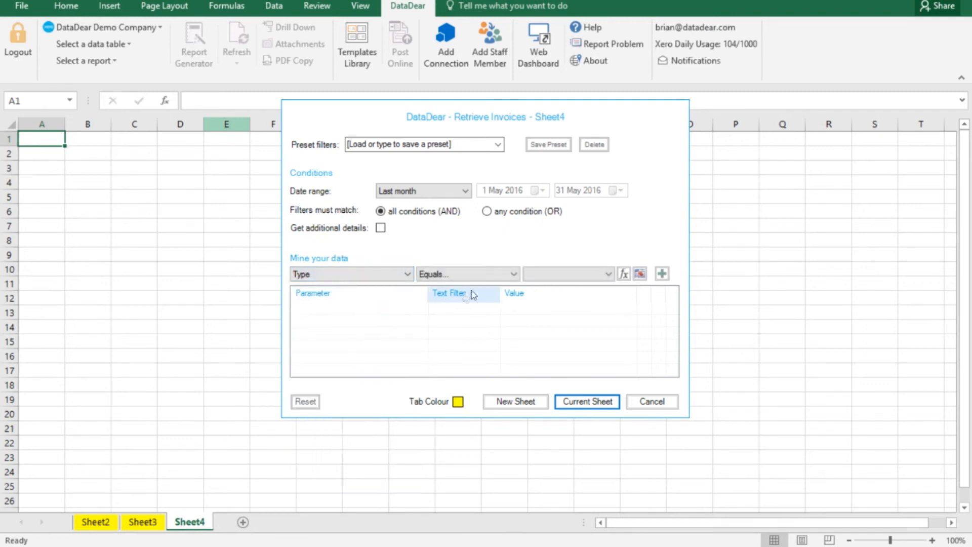
click(542, 275)
click(547, 297)
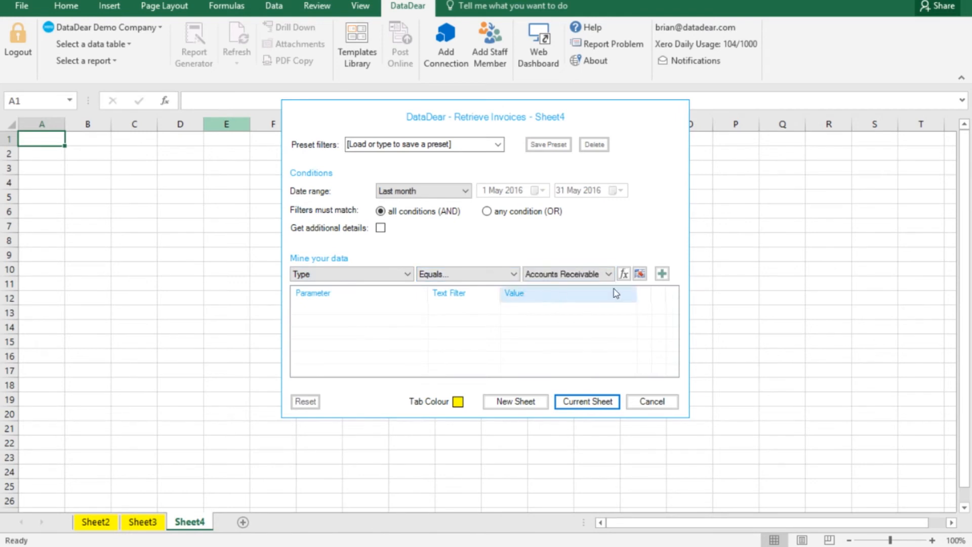
click(661, 274)
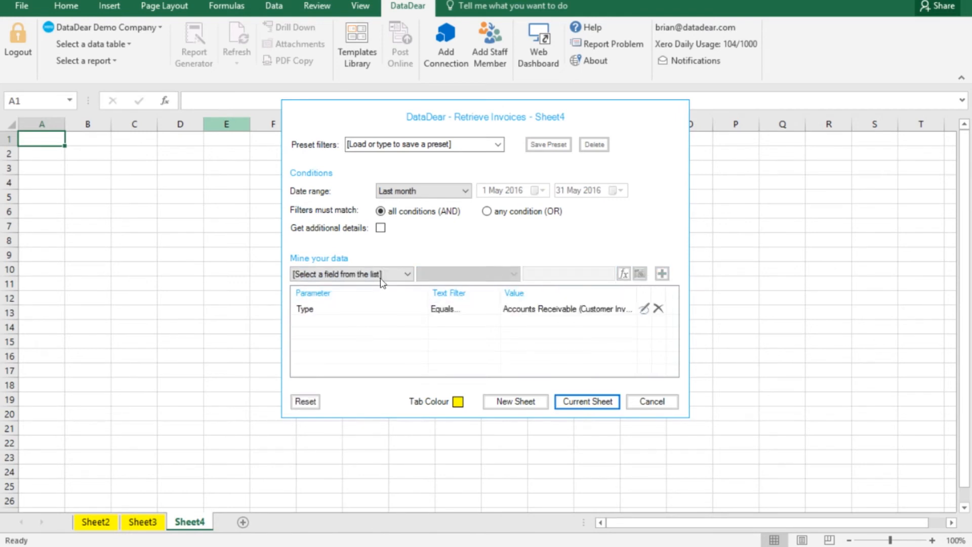
Step: Add a second condition requiring Status to equal Authorised, and retrieve the invoices into the current sheet
click(381, 275)
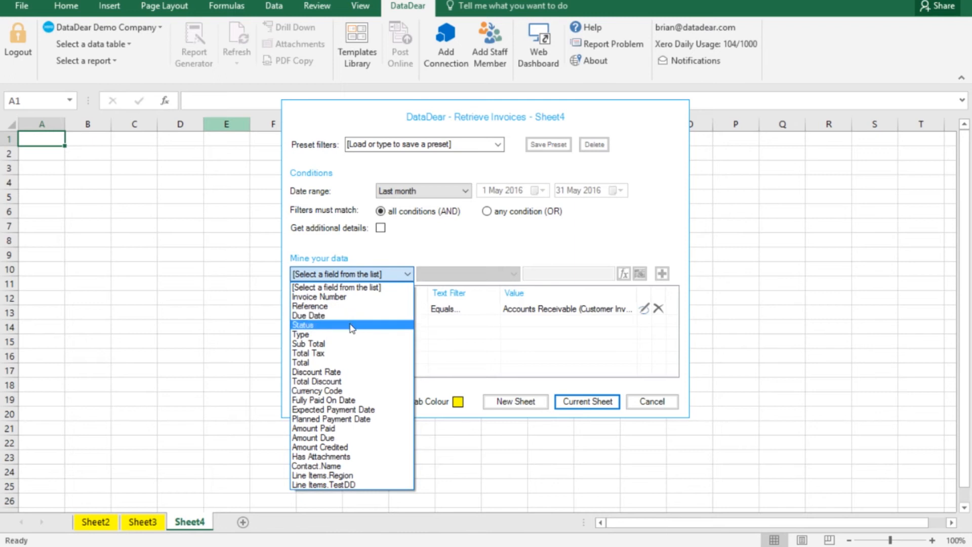
click(375, 324)
click(538, 274)
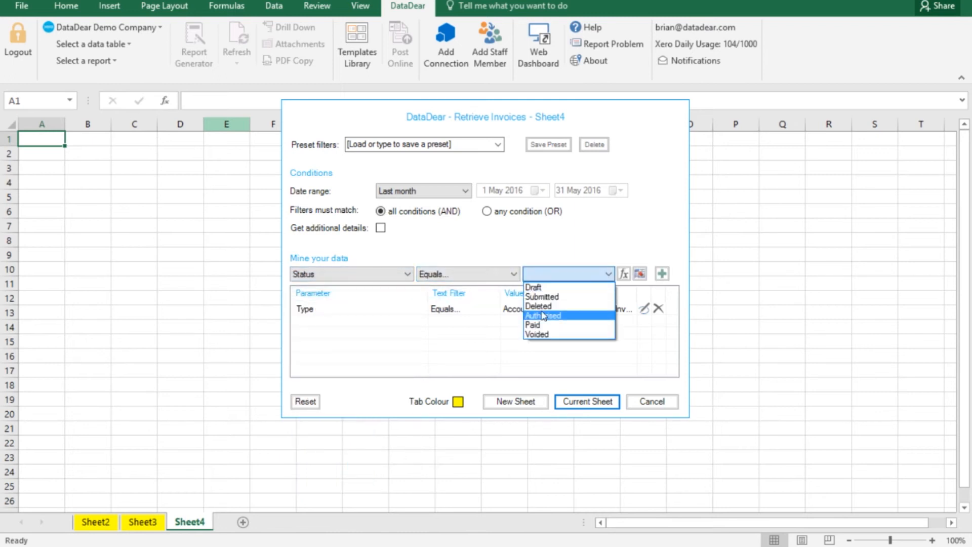
click(545, 314)
click(662, 274)
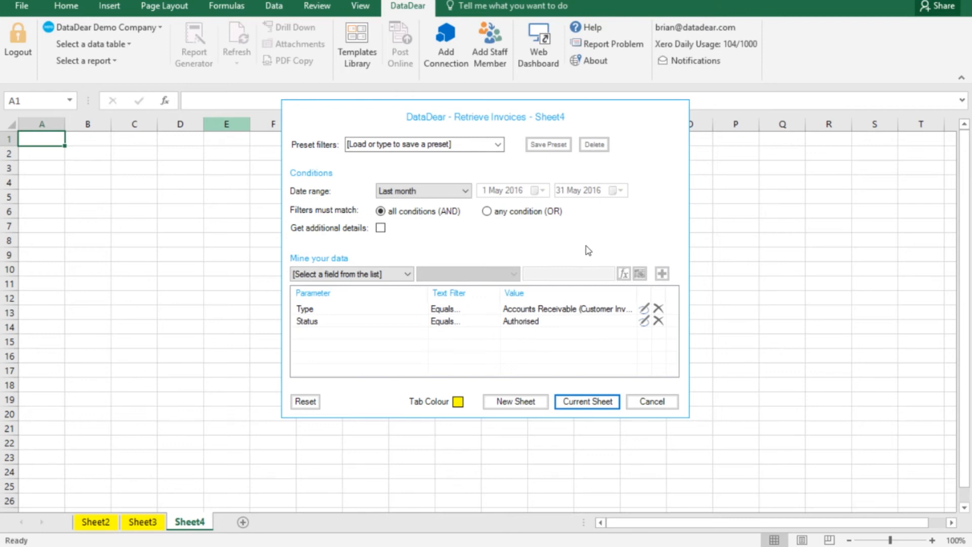
click(586, 404)
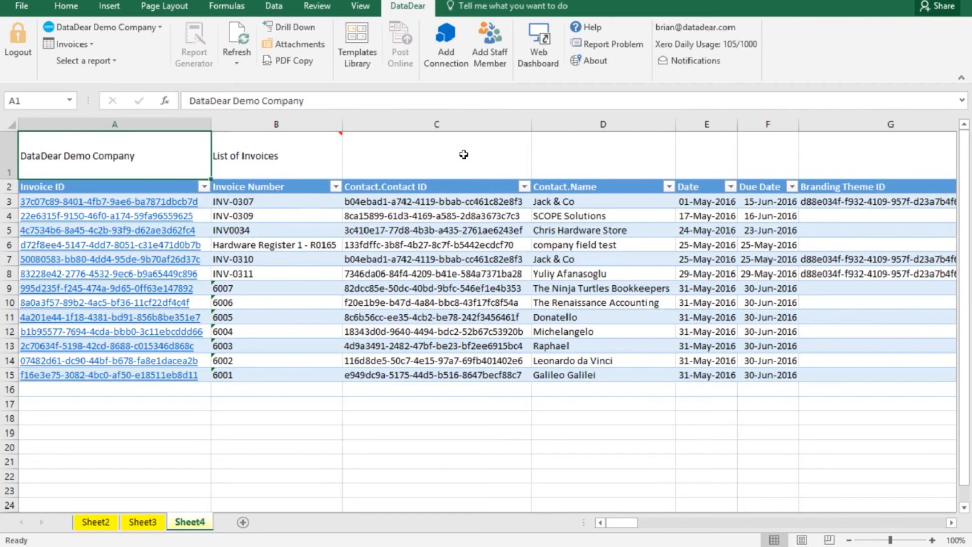
Step: Delete the Contact.Contact ID column from the invoice list
click(456, 121)
right_click(456, 118)
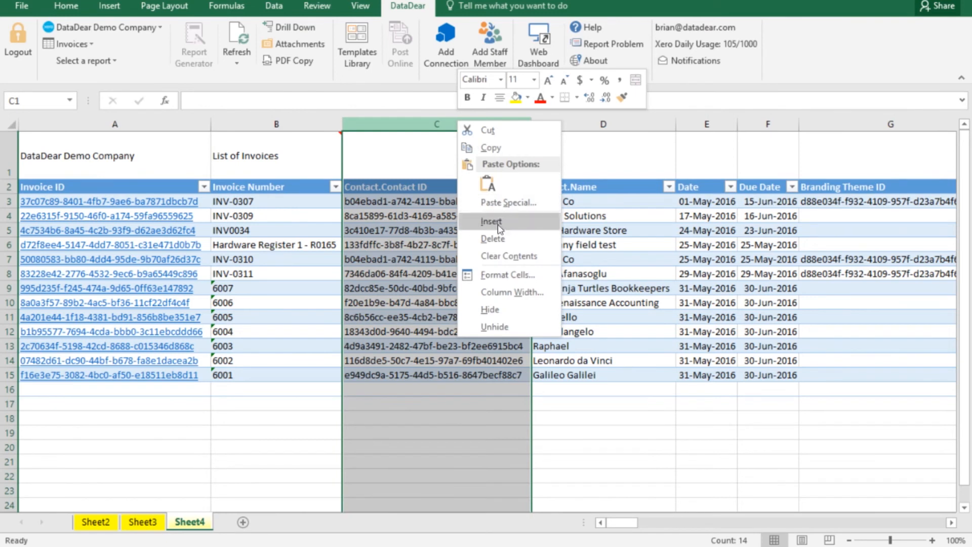
click(493, 238)
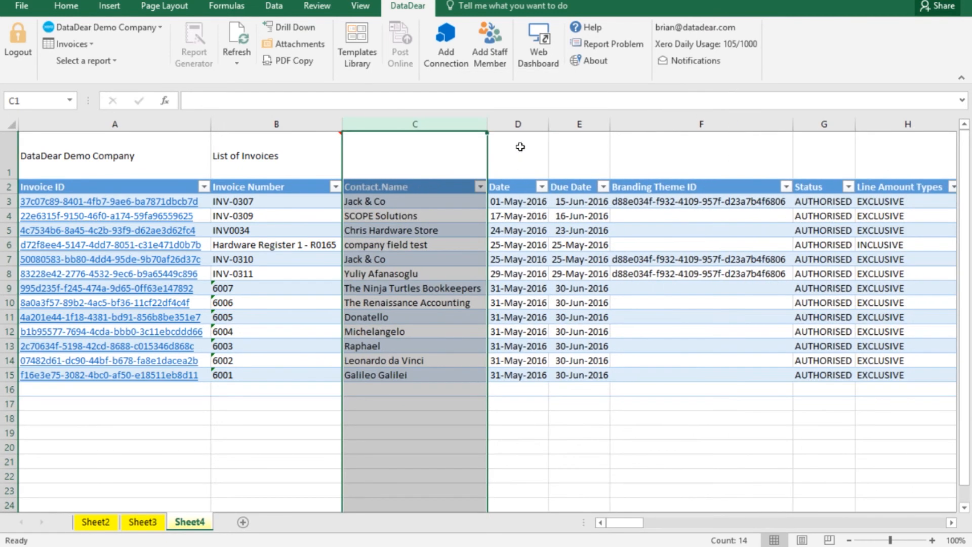
Step: Delete the Status, Line Amount Types and Discount Rate columns from the invoice list
drag(811, 125, 859, 128)
right_click(859, 128)
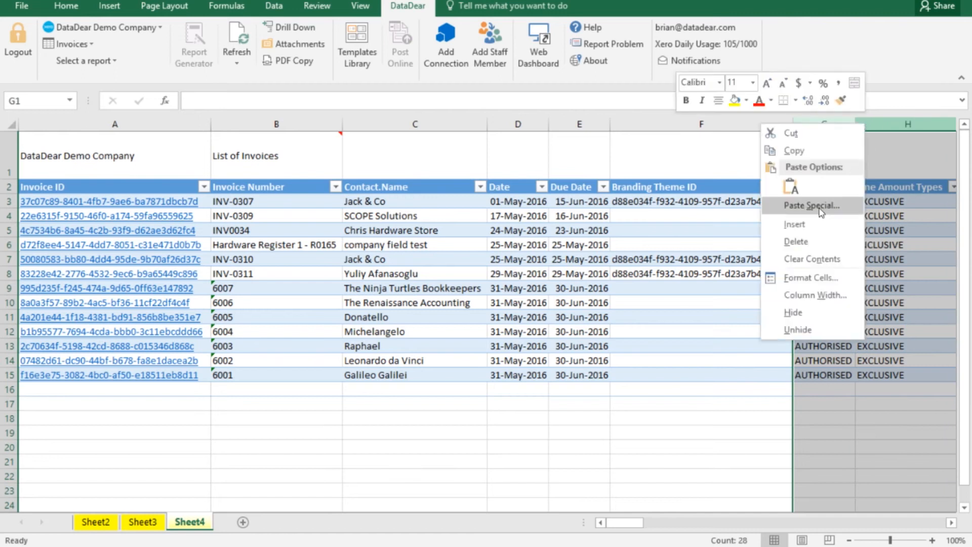
click(798, 245)
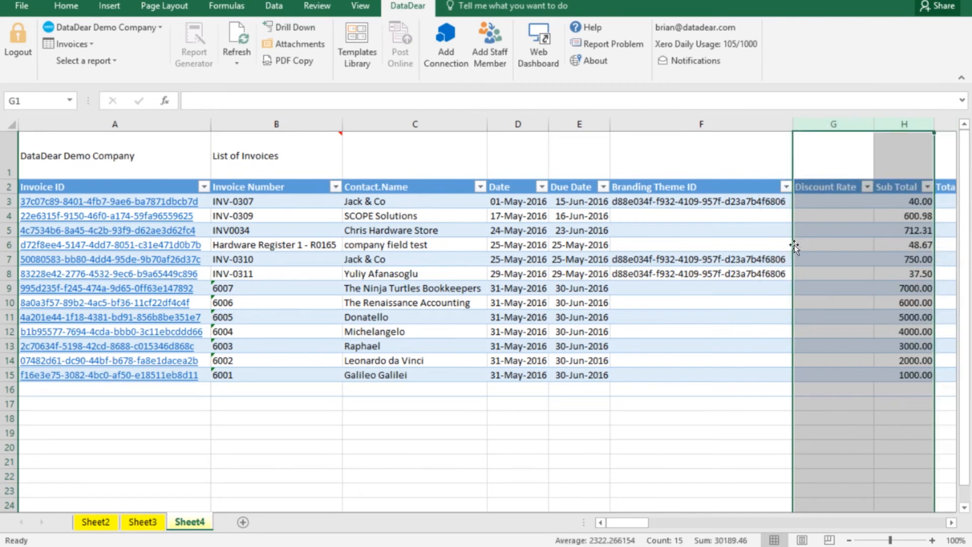
click(816, 122)
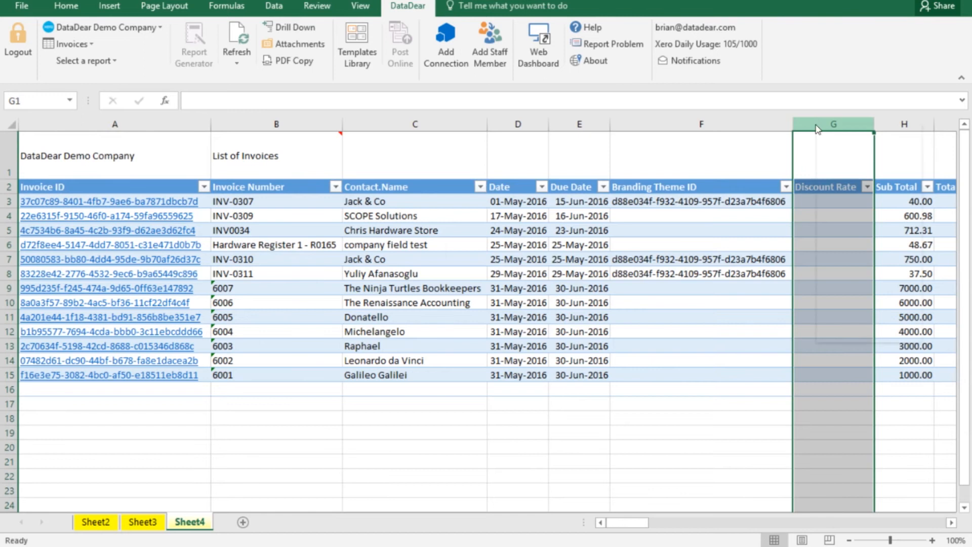
right_click(816, 123)
click(841, 241)
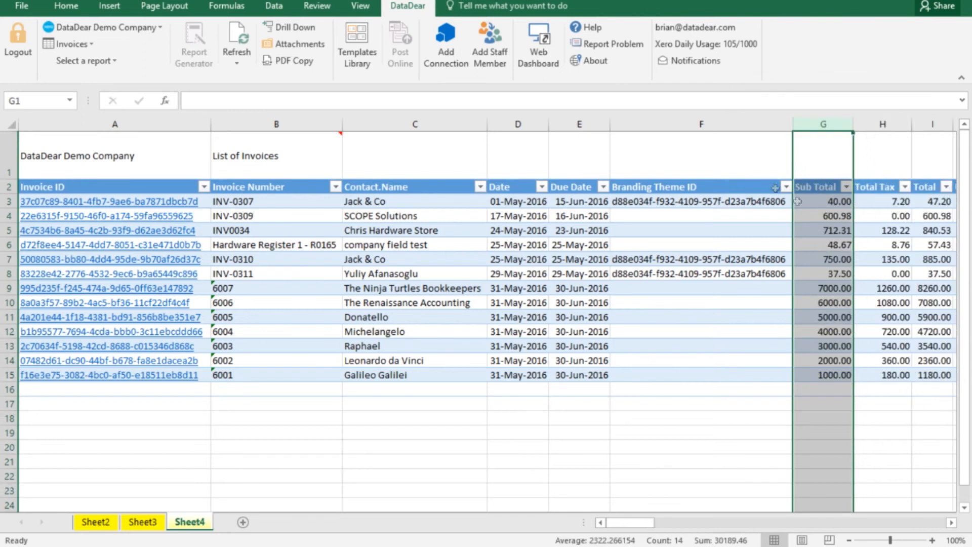
Step: Delete the Branding Theme ID column from the invoice list
click(735, 125)
right_click(736, 125)
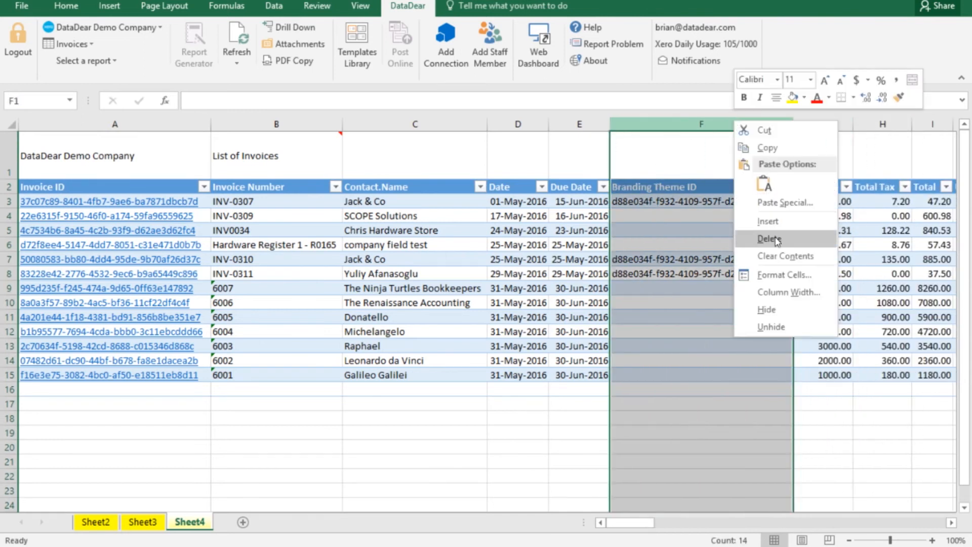
click(777, 241)
Step: Delete all columns from Fully Paid On Date (K) through Line Items.Discount Rate (BF), and return to cell A1
click(797, 228)
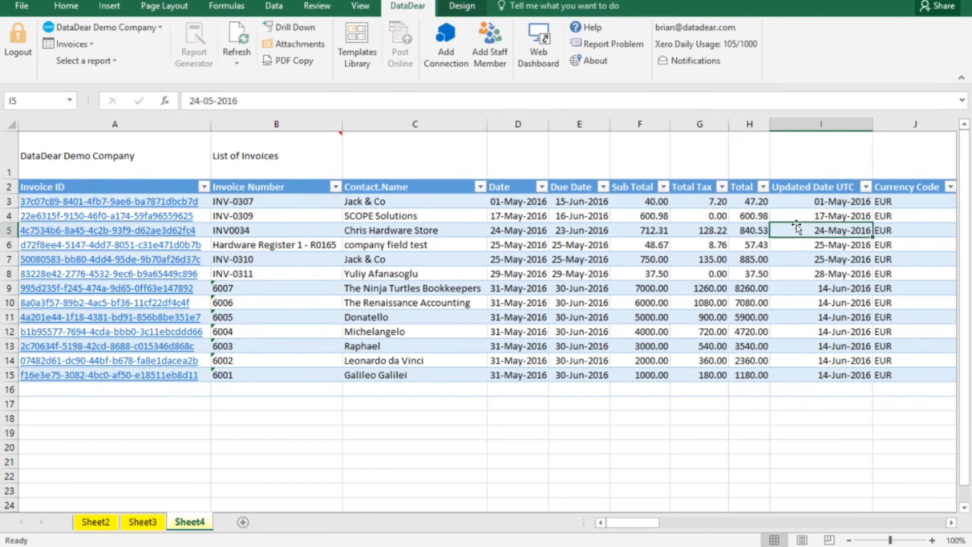
key(Right)
key(Right)
key(Up)
key(Up)
key(Up)
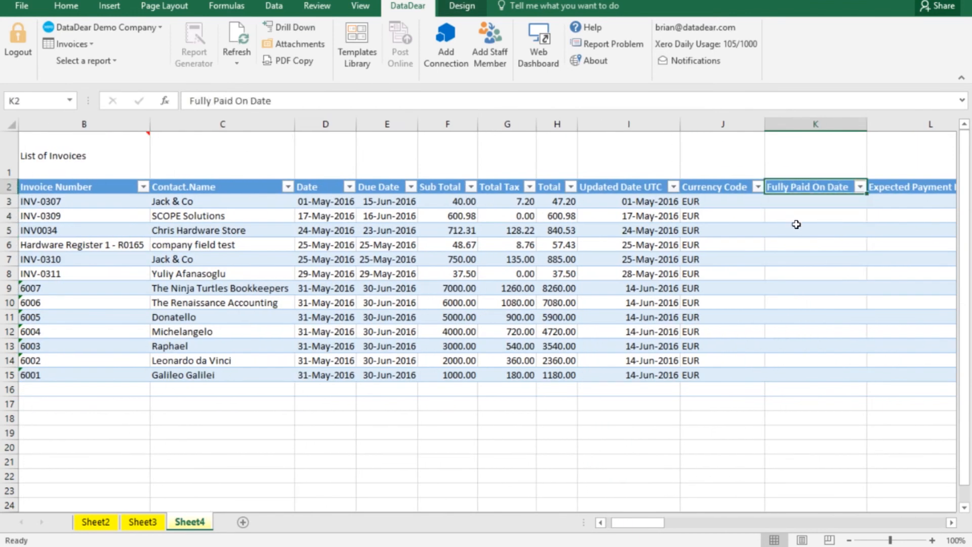
drag(808, 126, 808, 126)
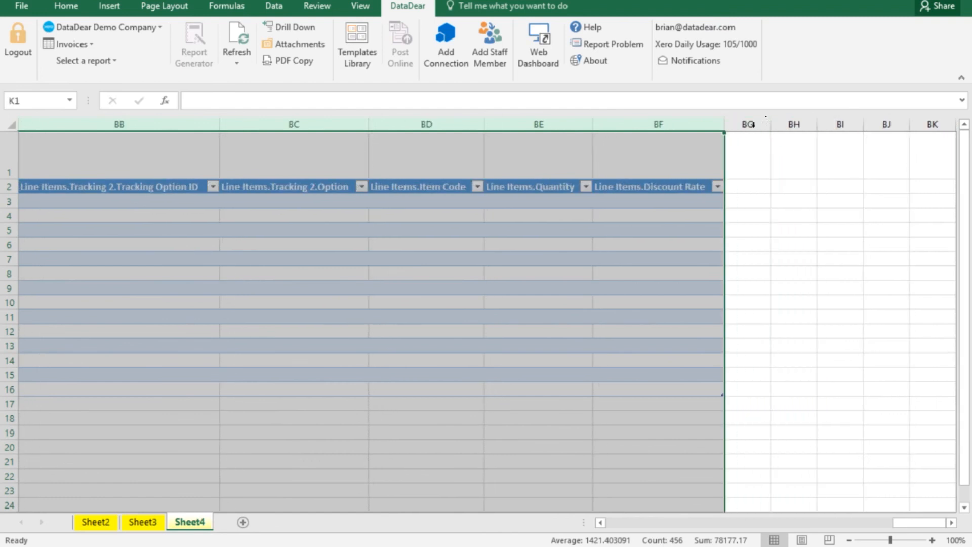
right_click(634, 220)
click(676, 338)
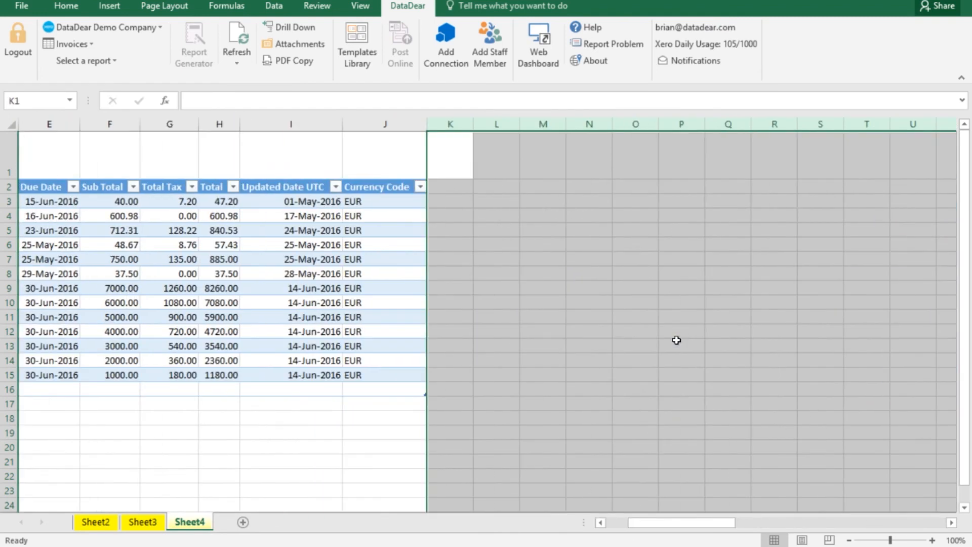
key(ctrl+Home)
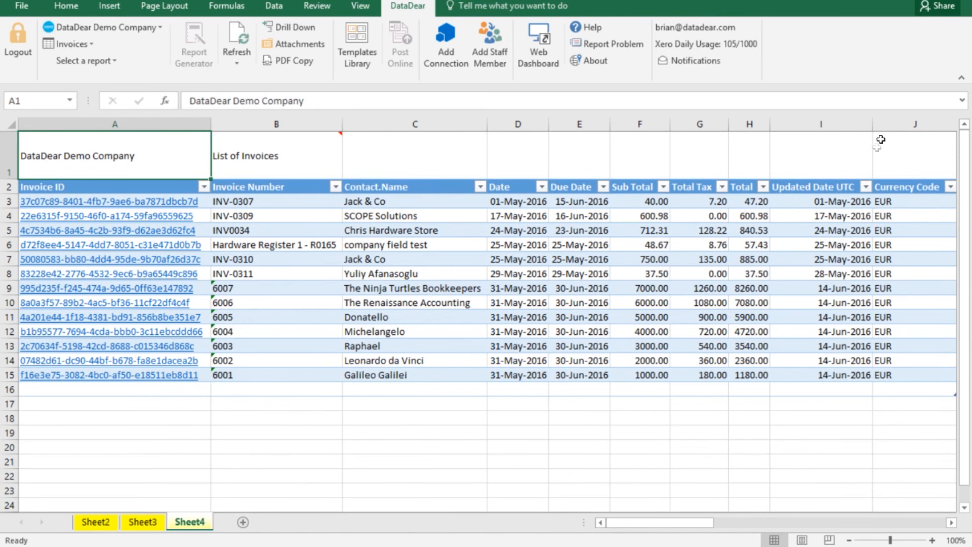
Step: Delete the Currency Code column from the invoice list and return to the Invoice ID column
right_click(896, 127)
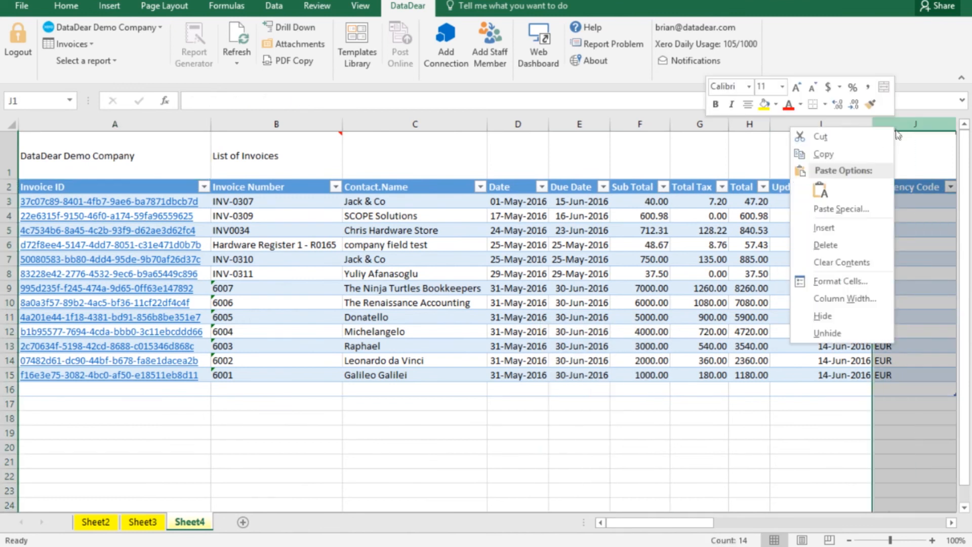
click(856, 251)
click(374, 243)
key(Home)
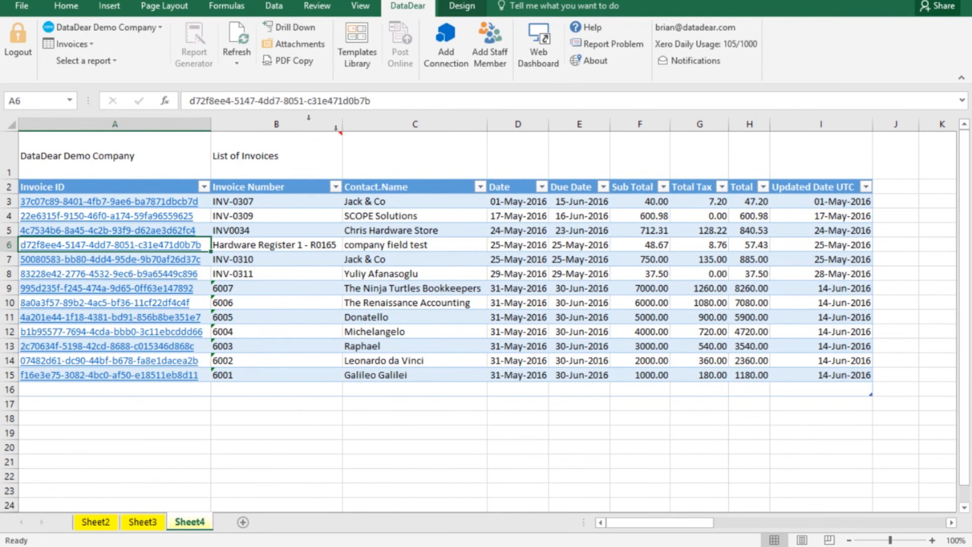
Step: Refresh the current sheet's invoice data with the existing filters, keeping only the remaining columns
click(236, 60)
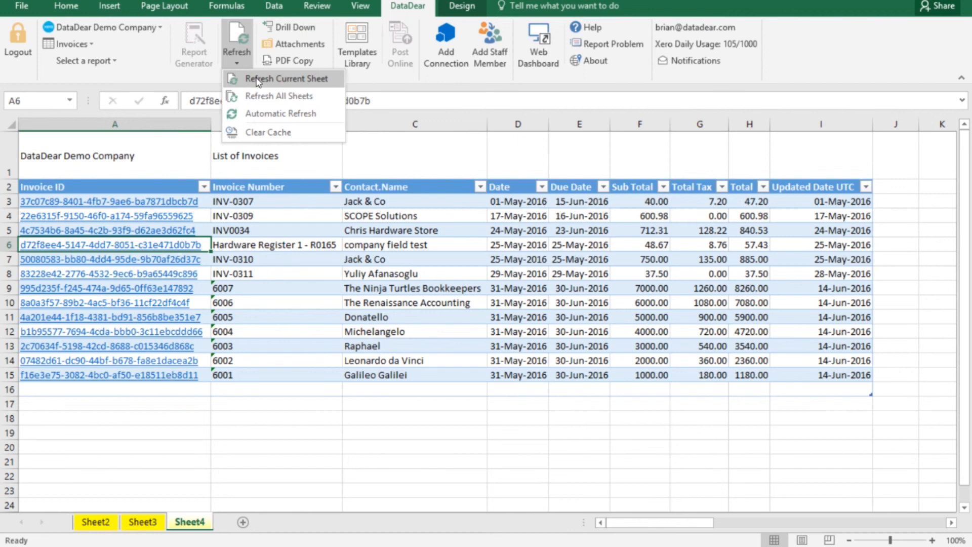
click(255, 78)
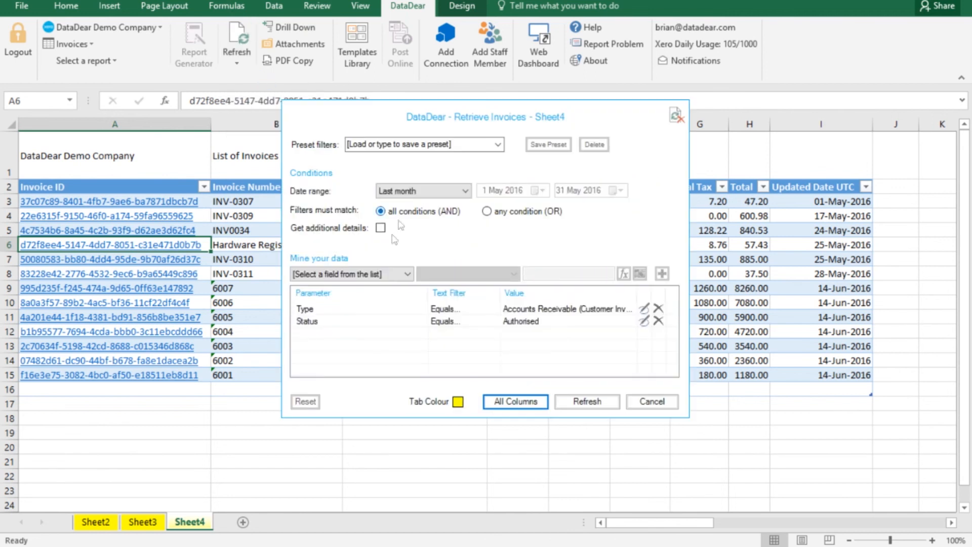
click(588, 402)
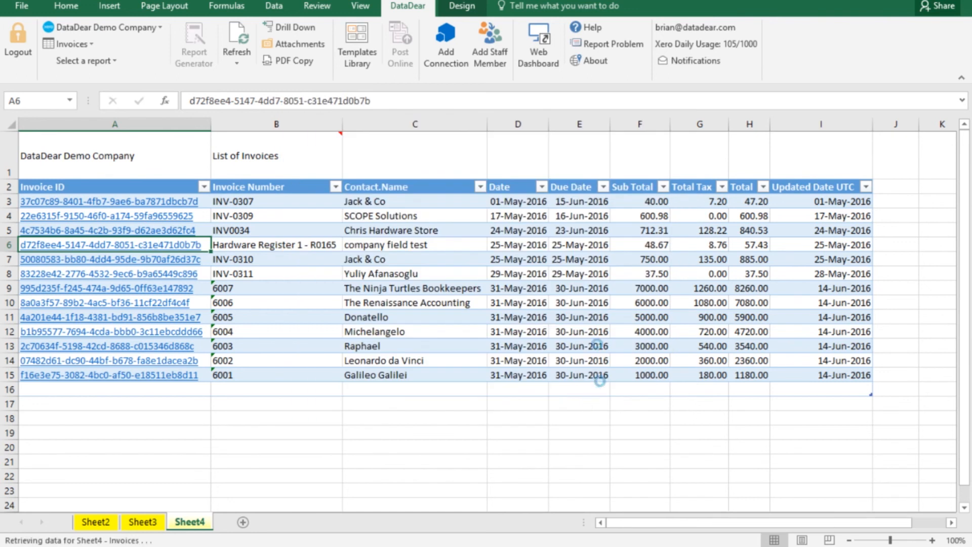